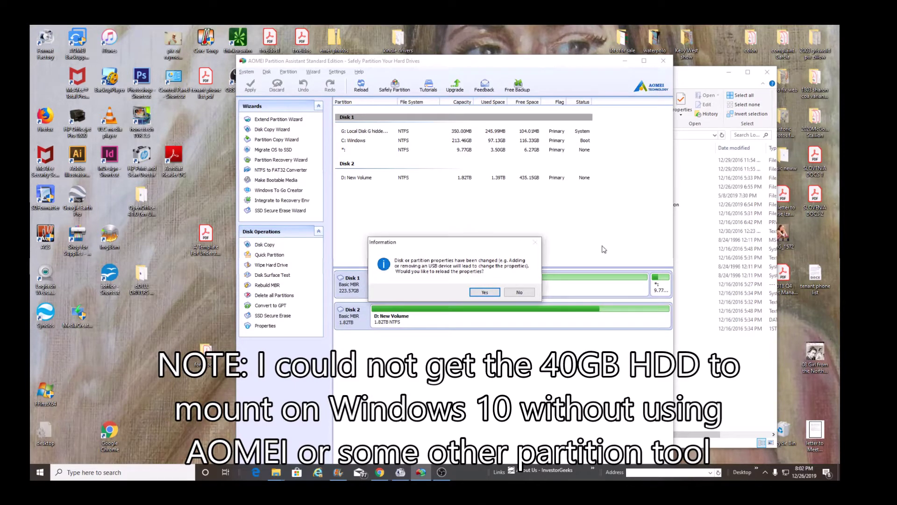
Reload the disk list to show Disk 4's 38.29GB FAT32 F:, then move AOMEI aside for Explorer.
click(484, 292)
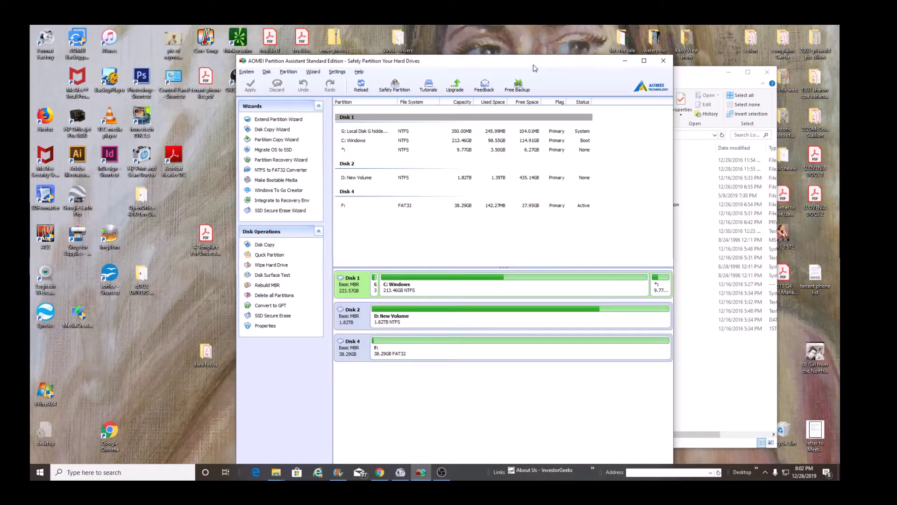
drag(536, 64, 350, 61)
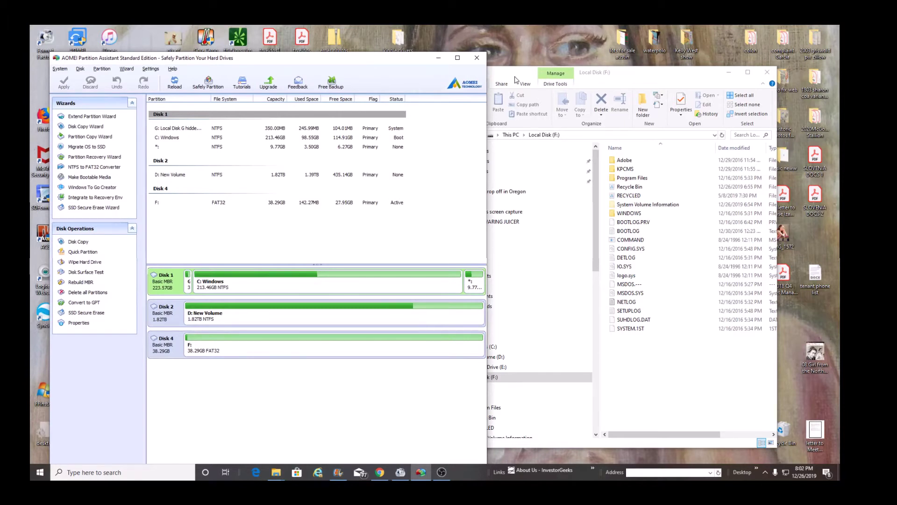
drag(515, 79, 561, 61)
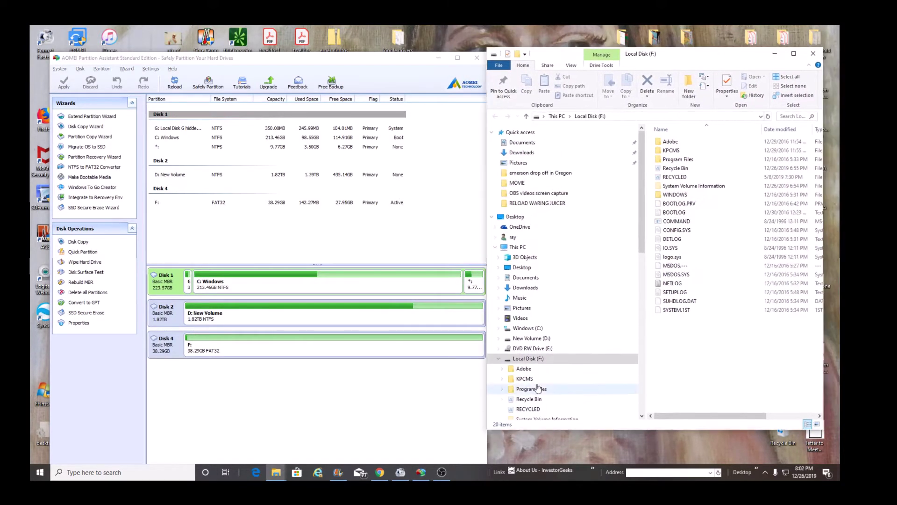
Check the Properties of Local Disk (F:) in Explorer, then close the dialog.
scroll(557, 387, down, 2)
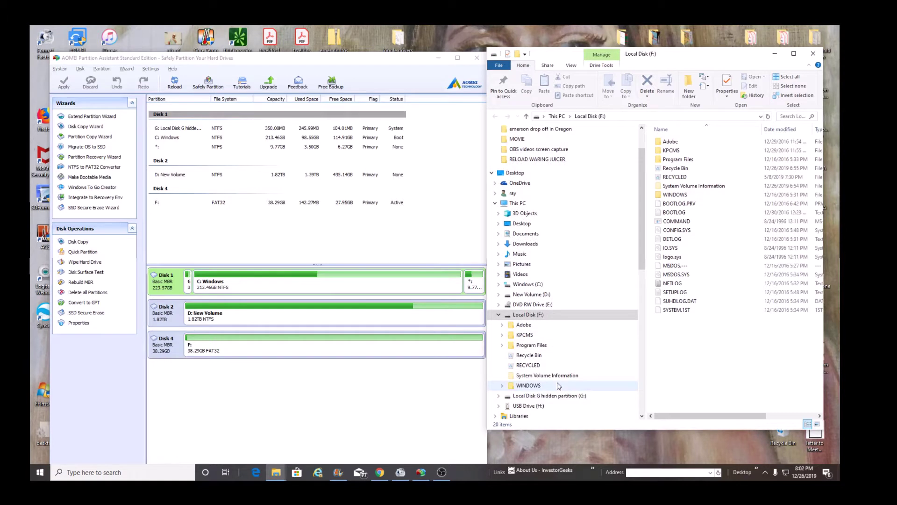
click(518, 318)
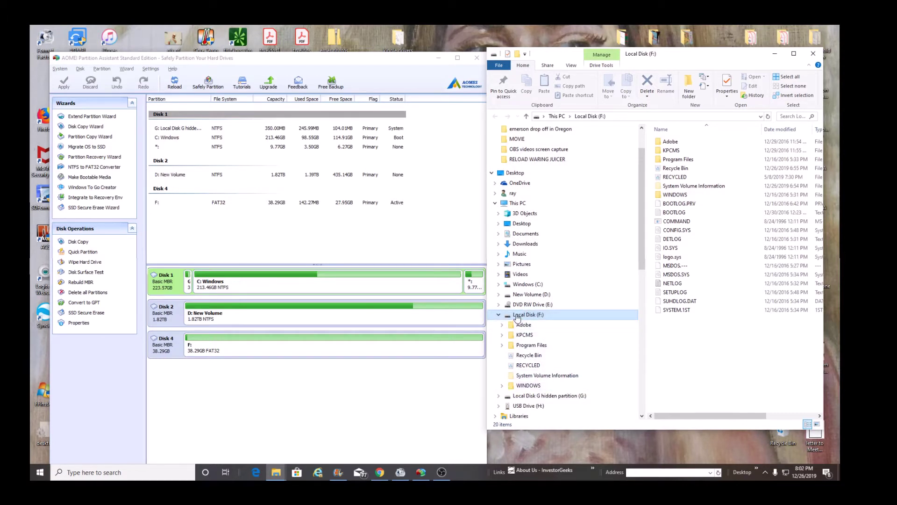
right_click(517, 318)
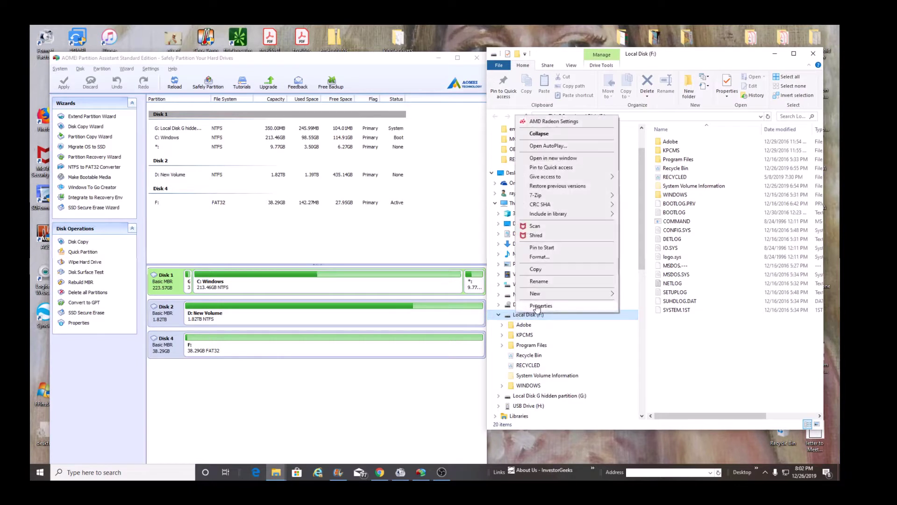
click(538, 306)
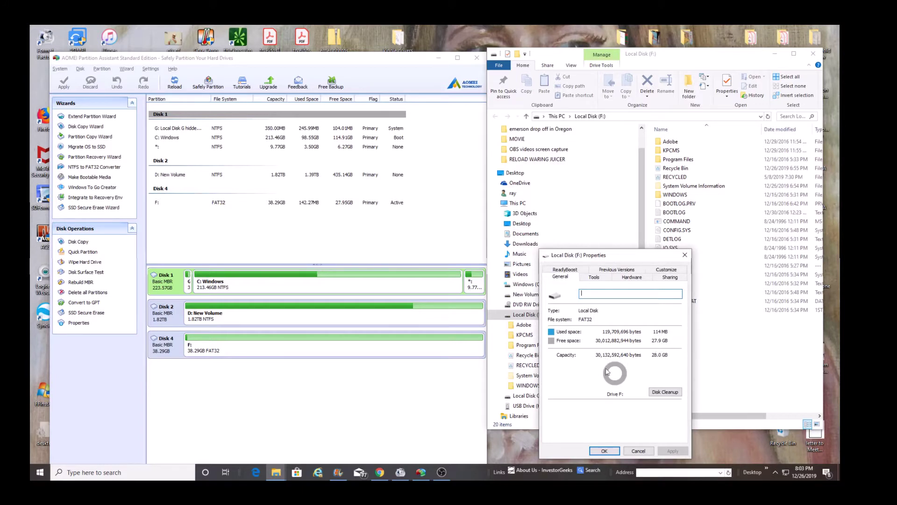
click(685, 255)
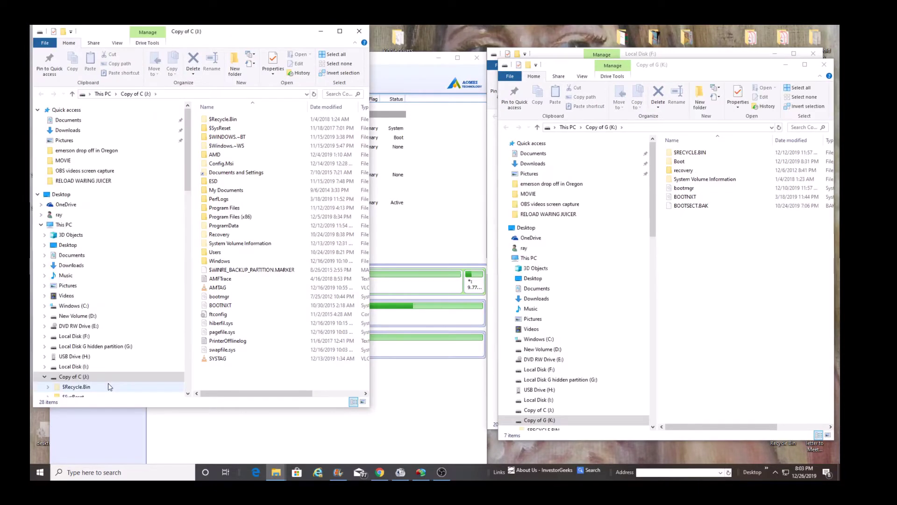
Minimize the J: window, reload disk properties twice so Disk 5 appears, and select Disk 4.
click(321, 32)
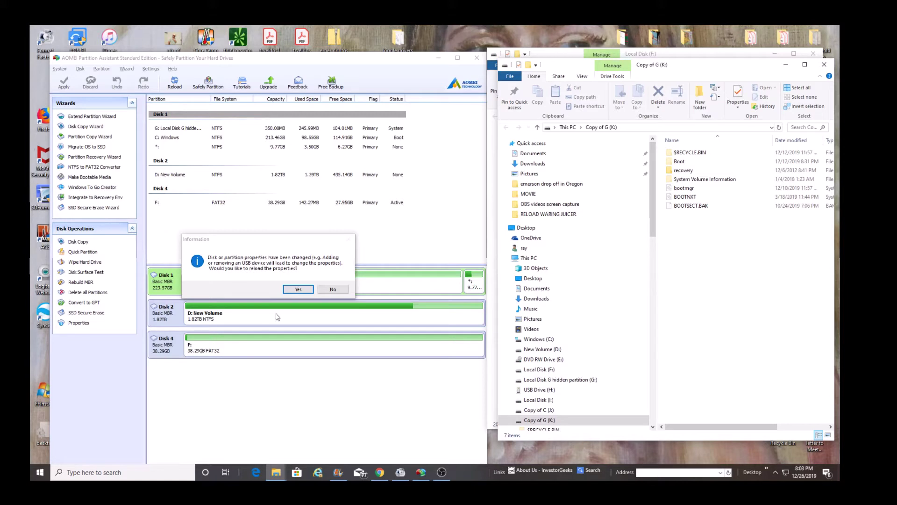
click(298, 289)
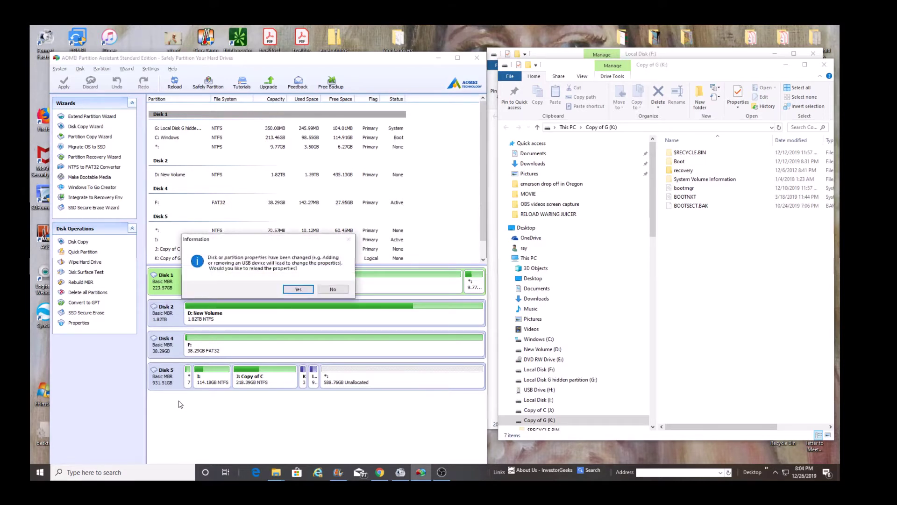
click(301, 290)
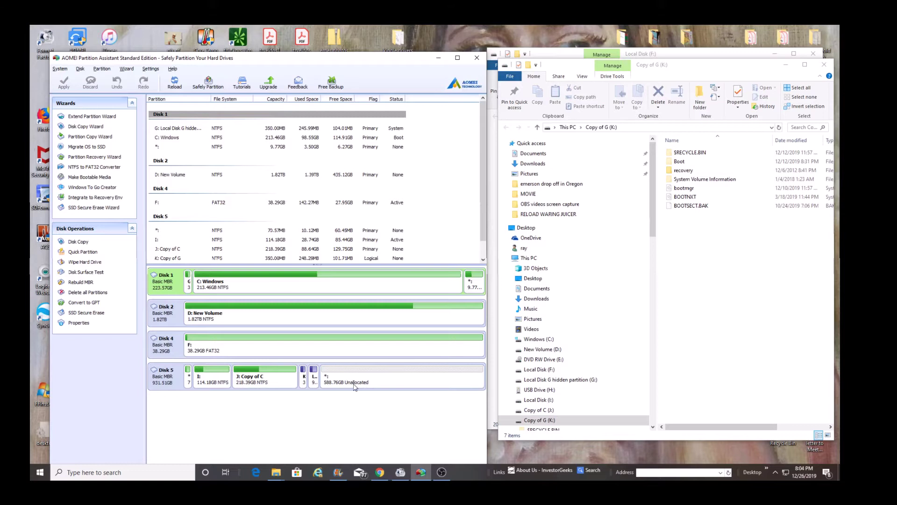
click(177, 354)
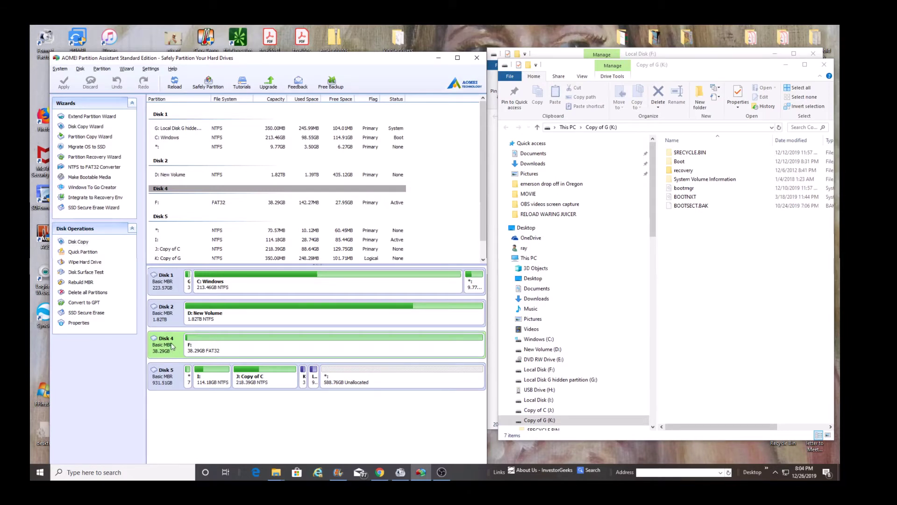
click(86, 243)
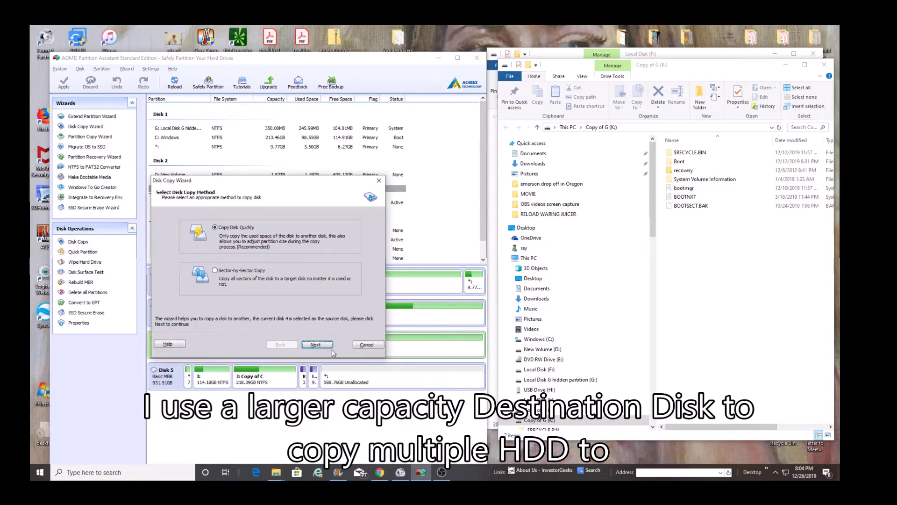
click(329, 346)
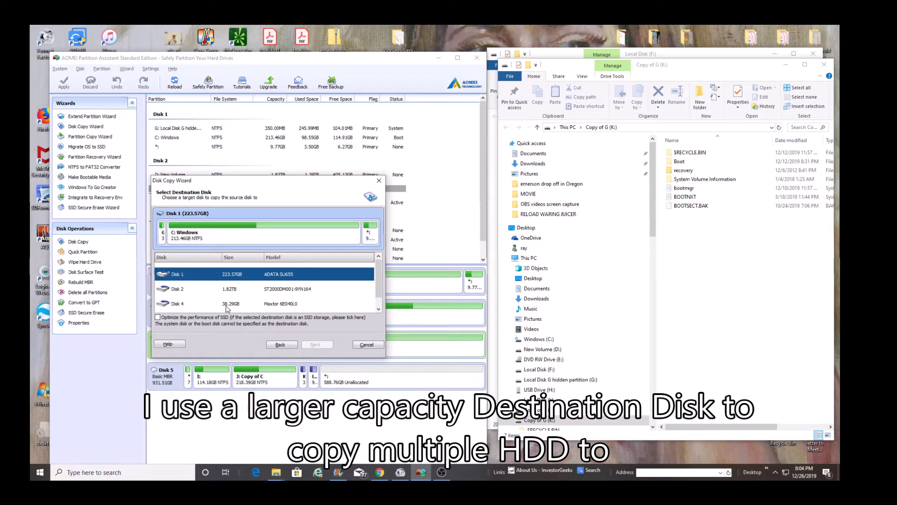
scroll(273, 316, down, 1)
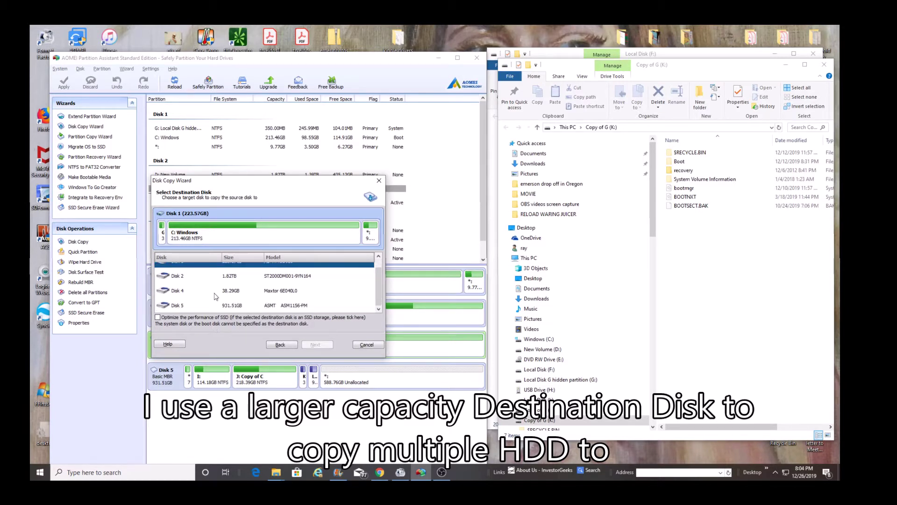
scroll(197, 294, up, 1)
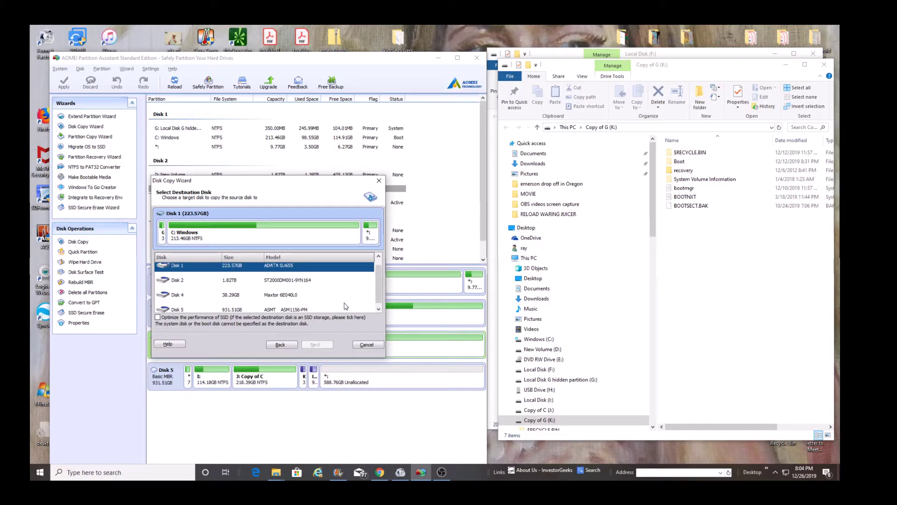
scroll(355, 298, down, 1)
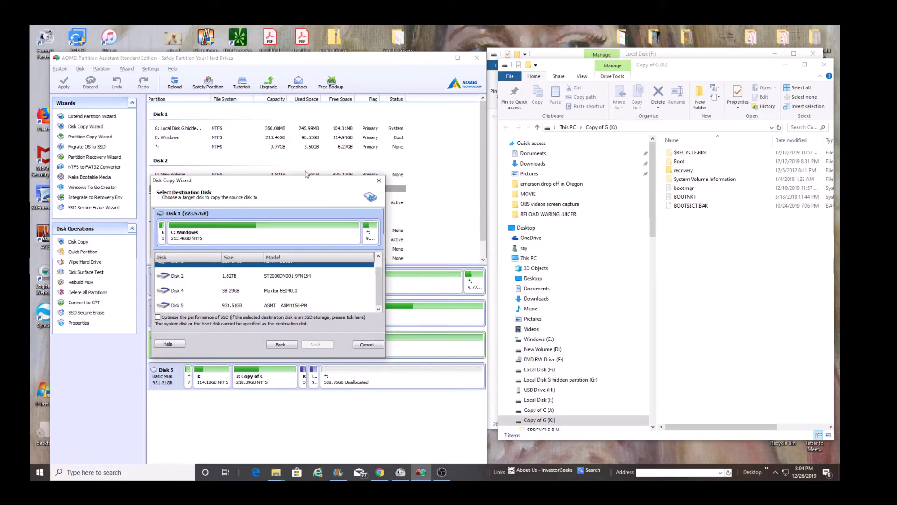
drag(315, 184, 492, 107)
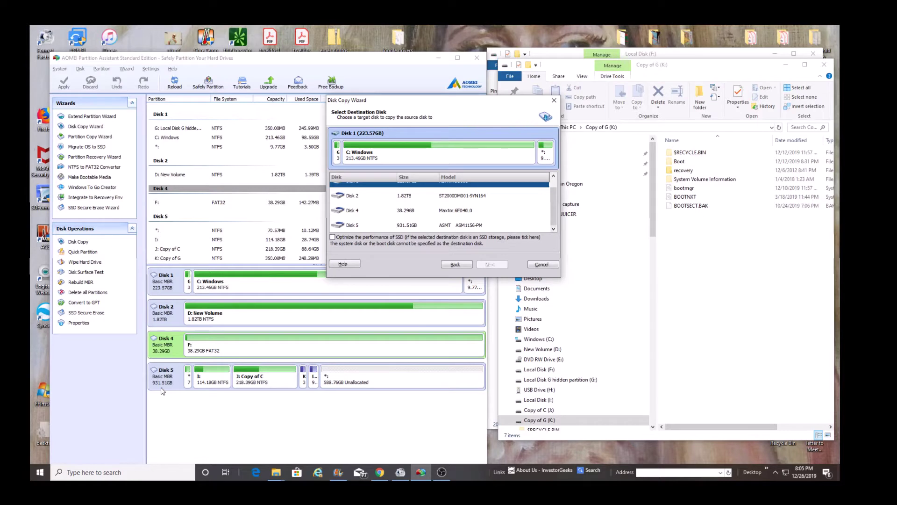
click(353, 226)
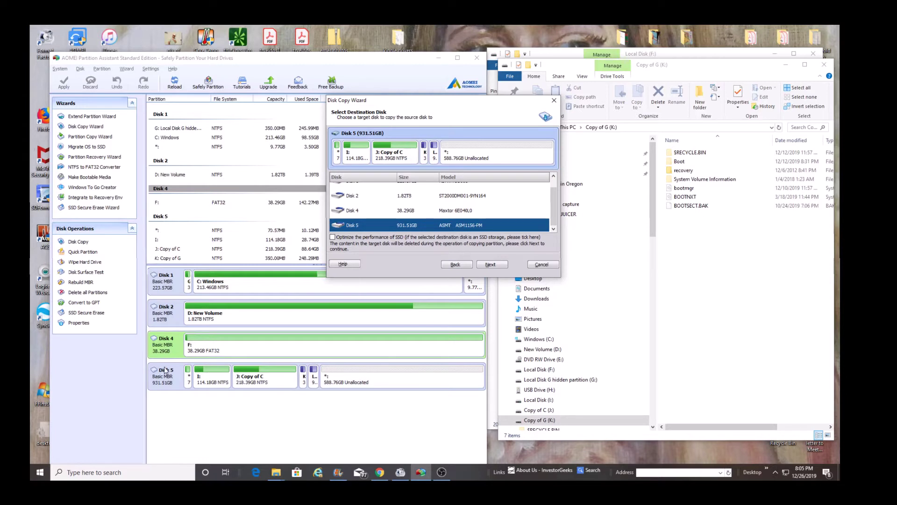
click(551, 265)
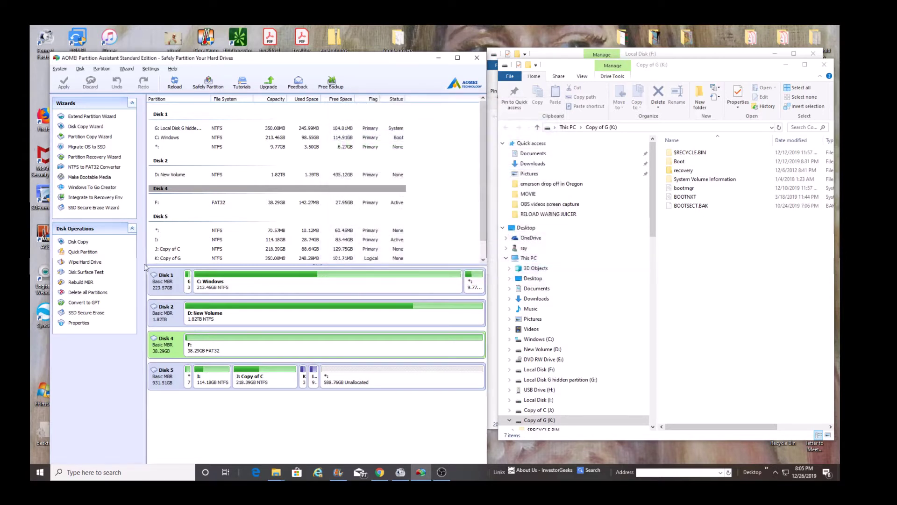
Start a Partition Copy of F: on Disk 4 and advance to the destination page.
click(206, 348)
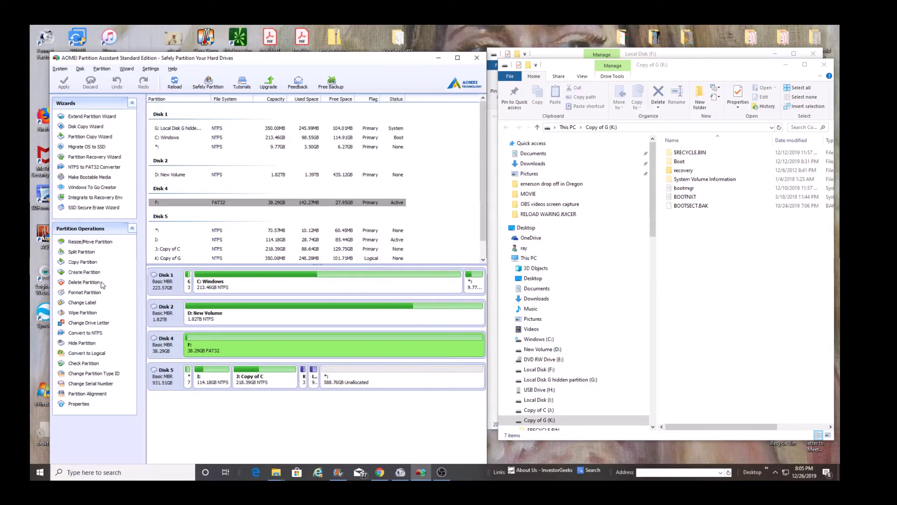
click(91, 263)
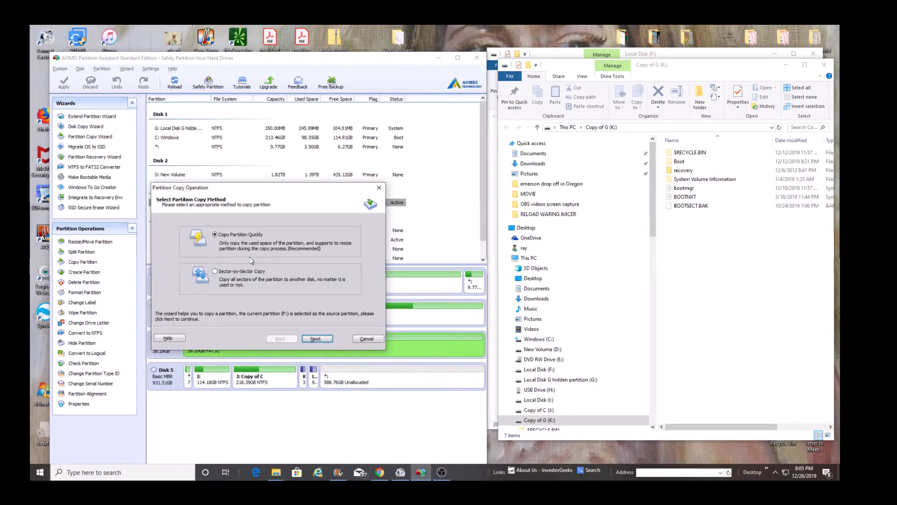
click(316, 338)
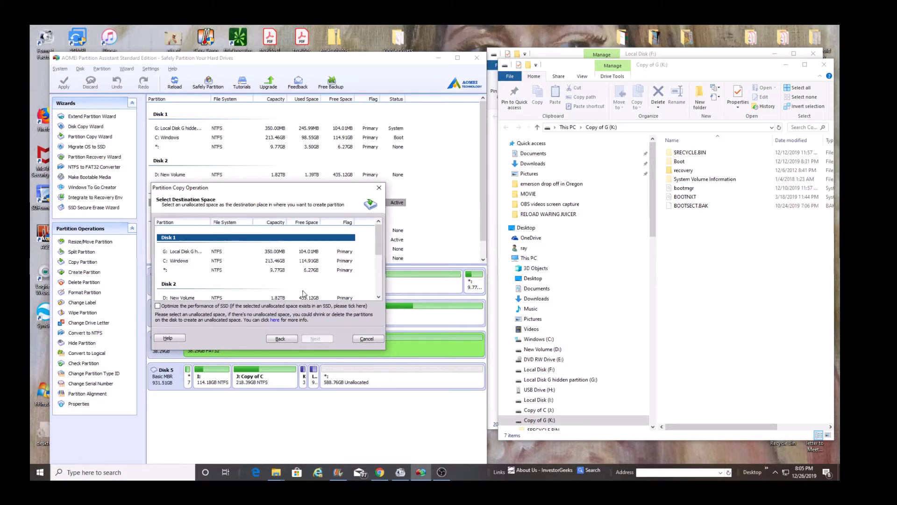
Choose Disk 5's 588.76GB unallocated space as the copy's destination.
scroll(304, 291, down, 1)
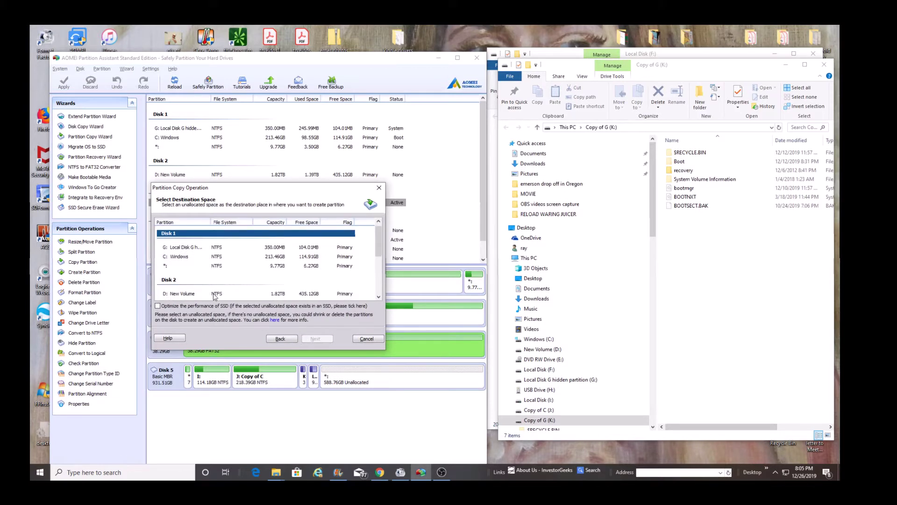
scroll(215, 296, down, 1)
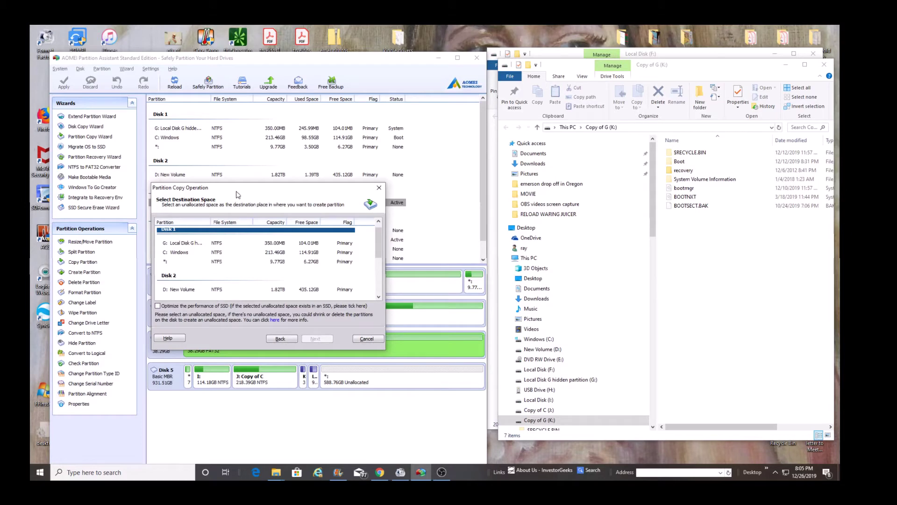
drag(236, 191, 581, 175)
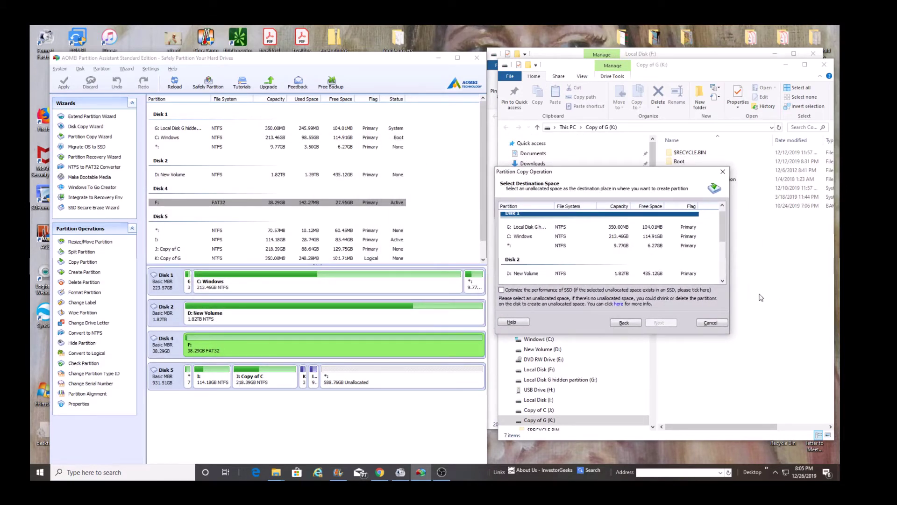
scroll(520, 236, down, 3)
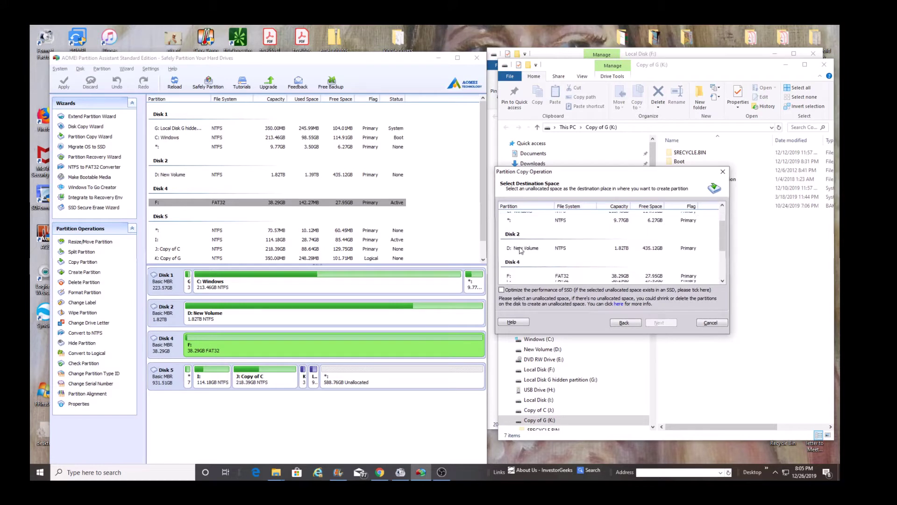
scroll(520, 251, down, 5)
scroll(519, 263, down, 2)
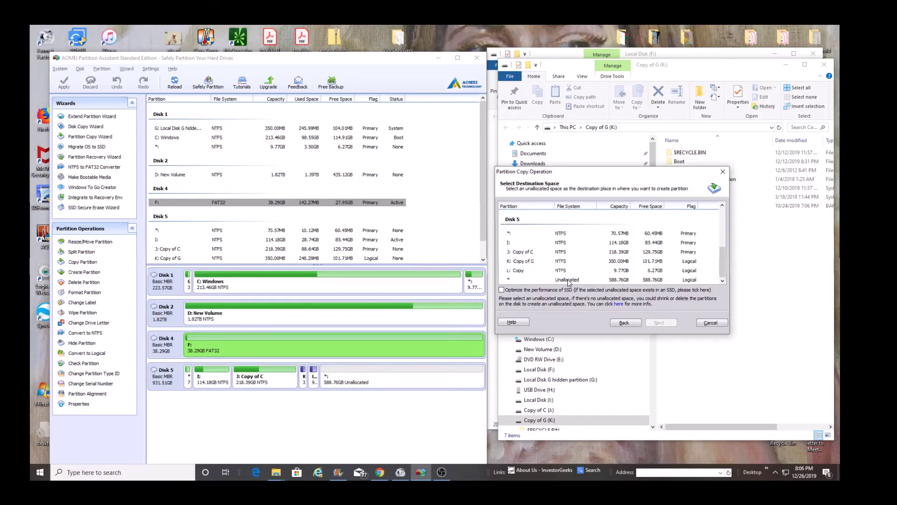
click(569, 280)
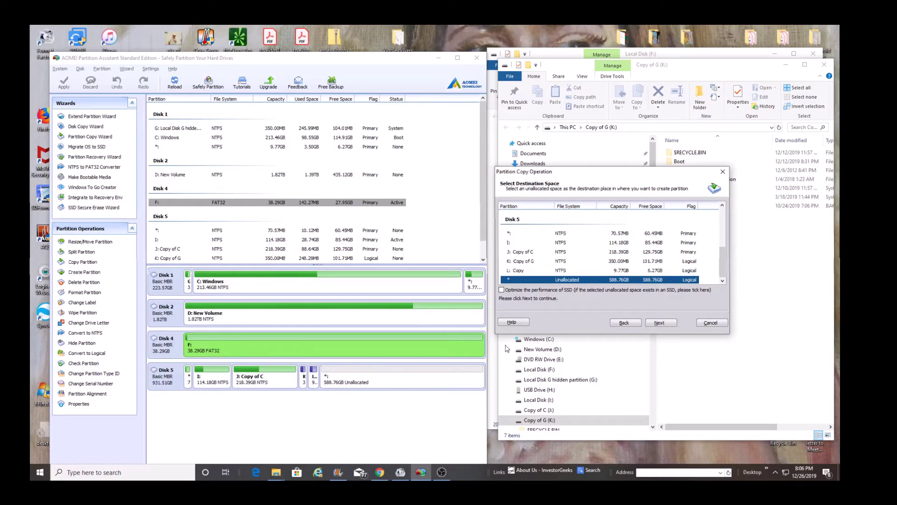
click(659, 323)
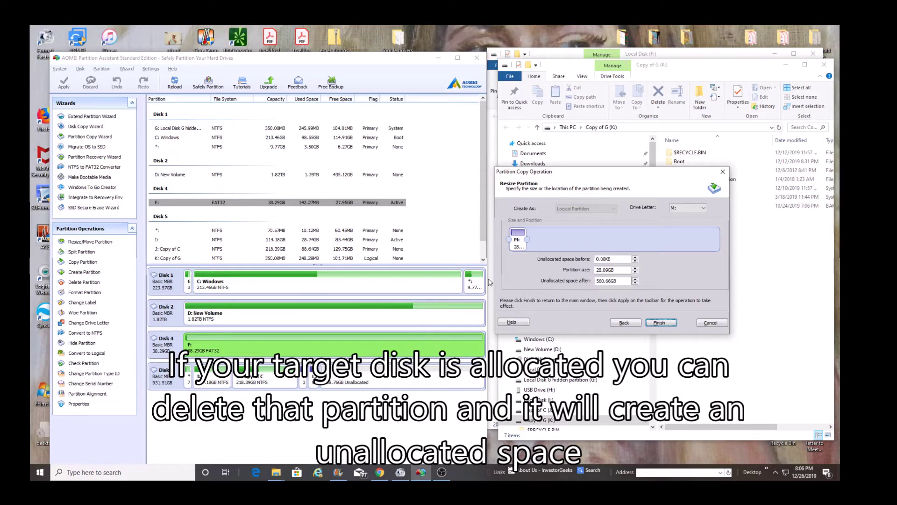
Enlarge the new M: partition to about 44GB, finish the wizard, and apply the pending copy.
drag(528, 239, 535, 240)
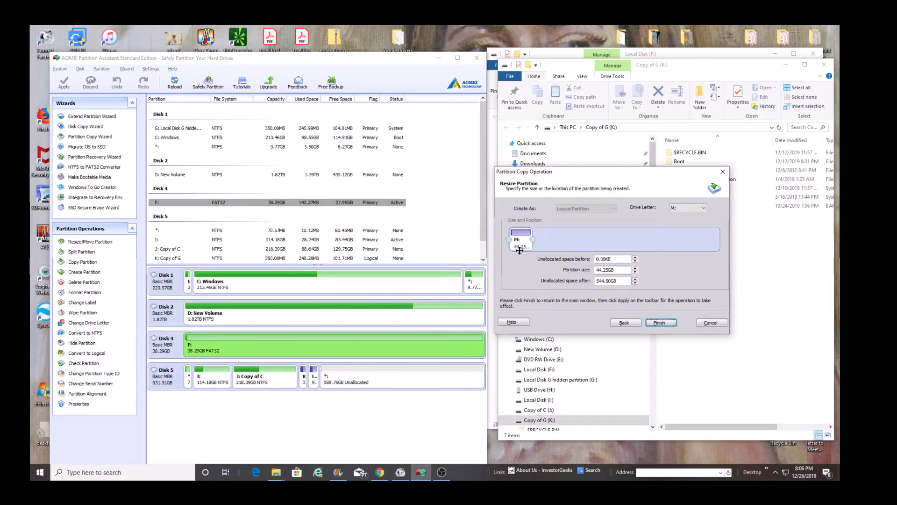
click(660, 323)
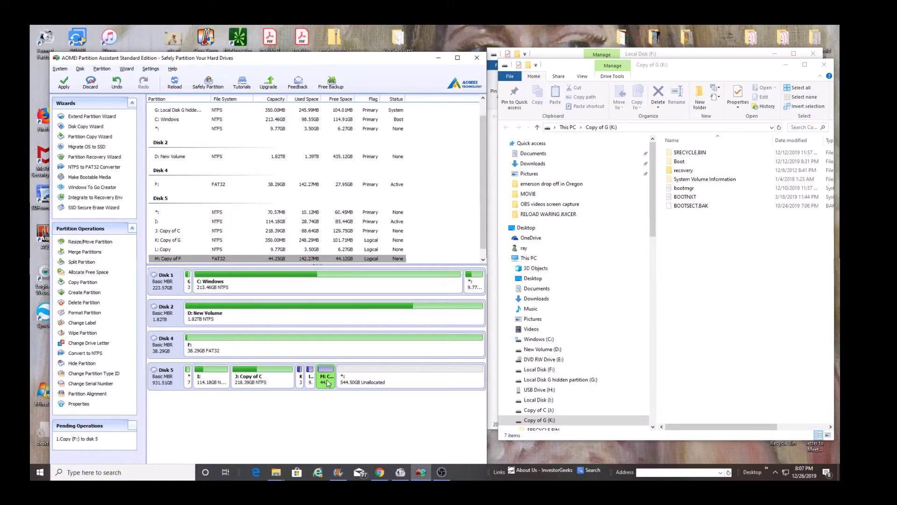
click(65, 85)
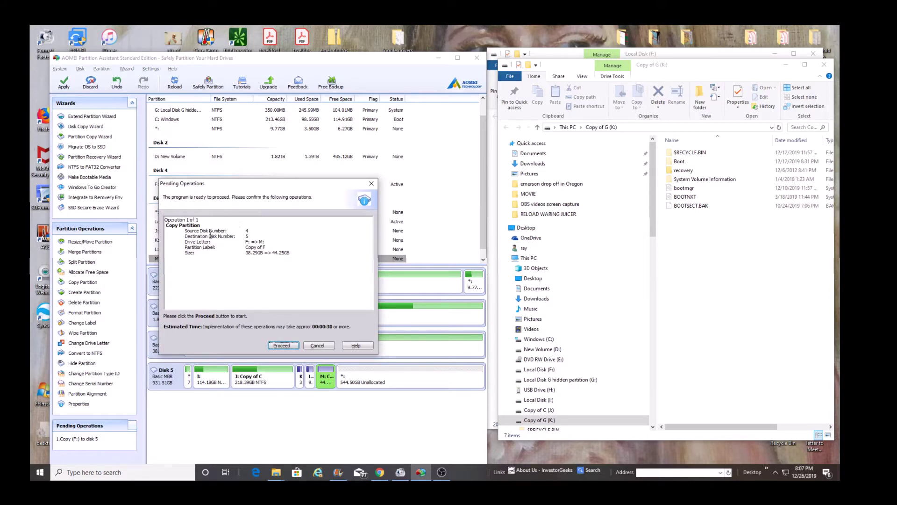
drag(232, 189, 558, 135)
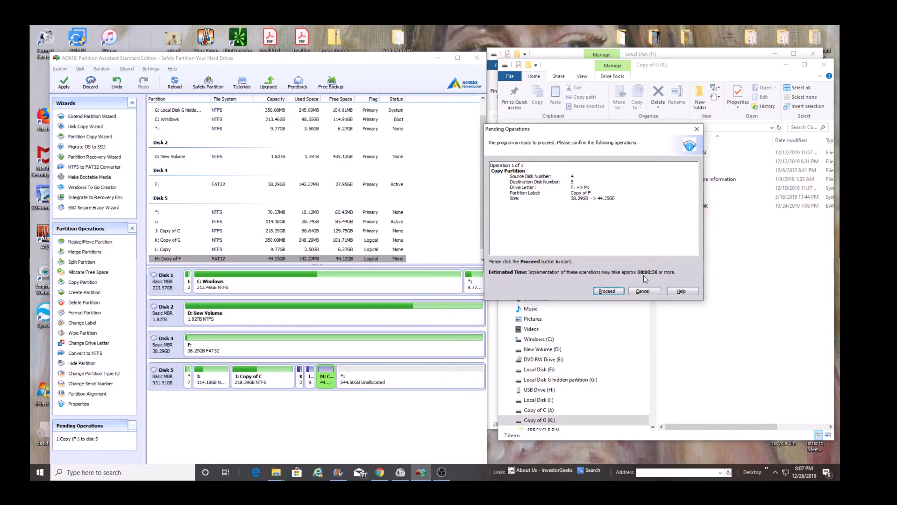
click(608, 292)
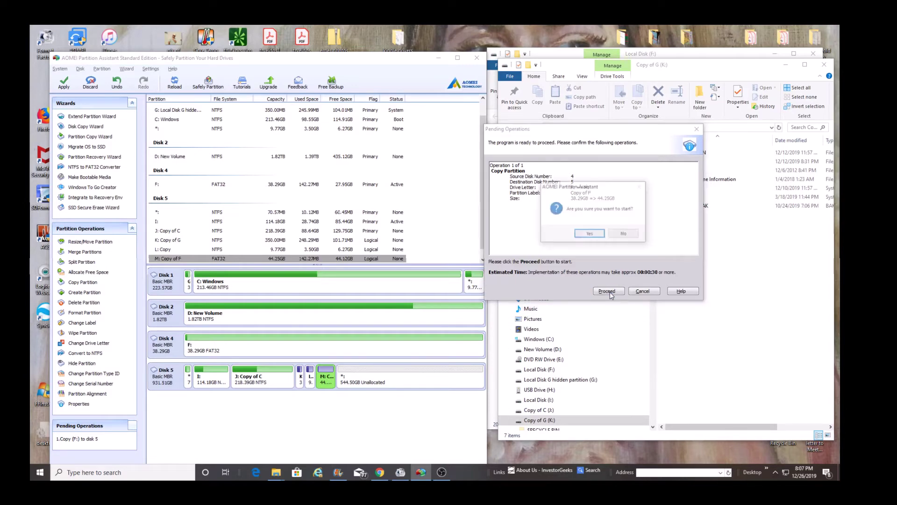
Confirm copying F: to M: and move the progress window aside while it reaches 100%.
click(601, 235)
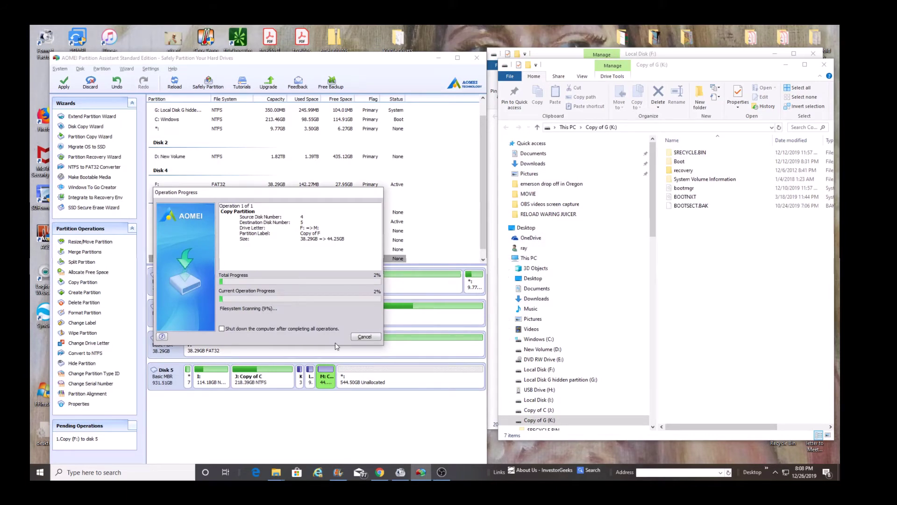
drag(300, 194, 317, 88)
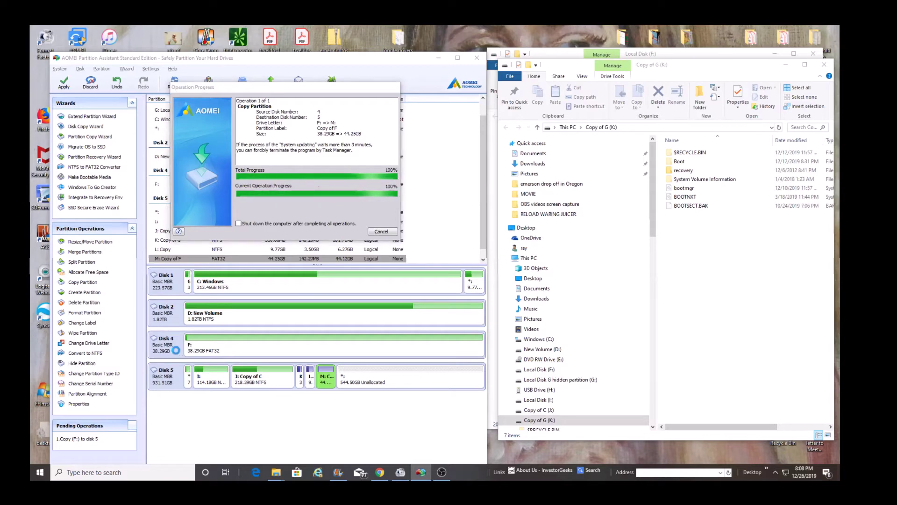
Reload the disk list and check M: Copy of F's Properties: 44.25GB with 158.40MB used.
click(349, 184)
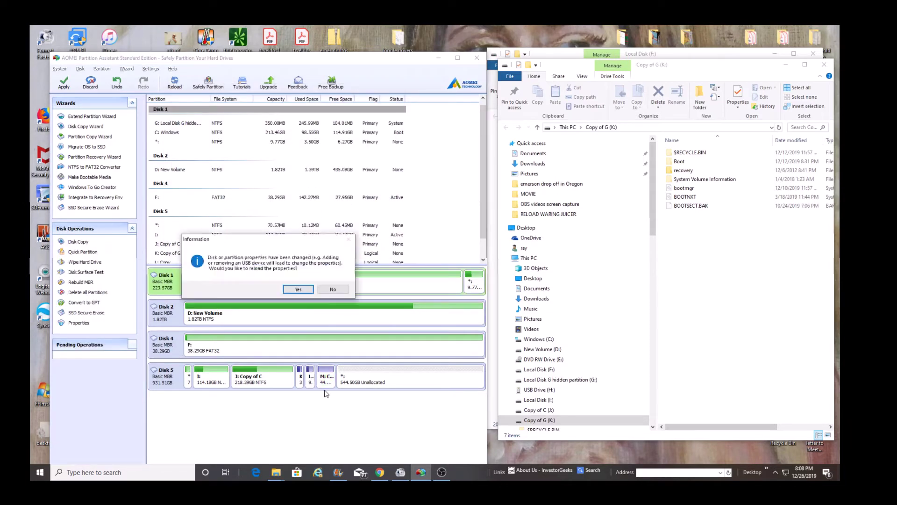
click(306, 290)
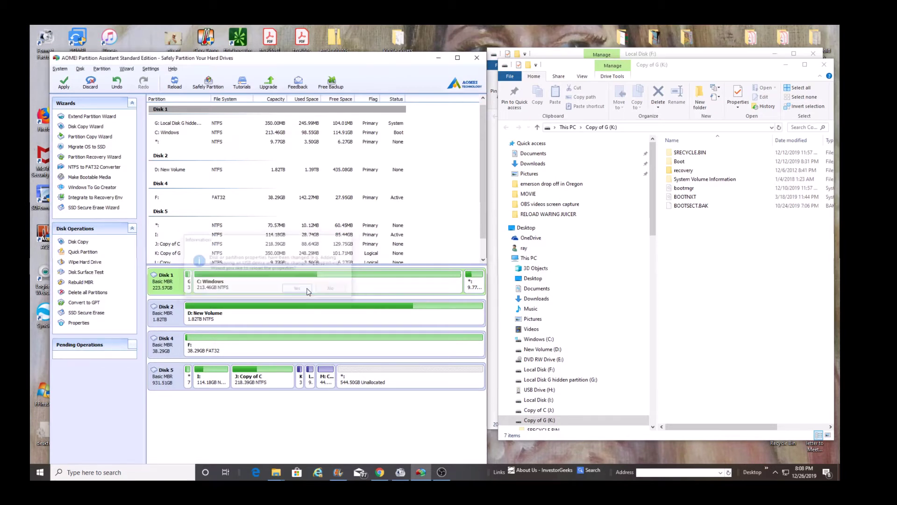
click(326, 382)
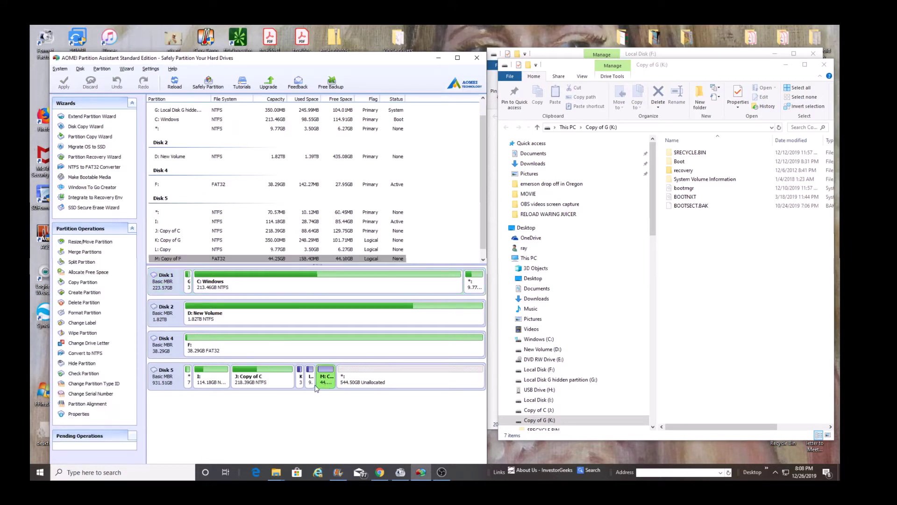
right_click(330, 382)
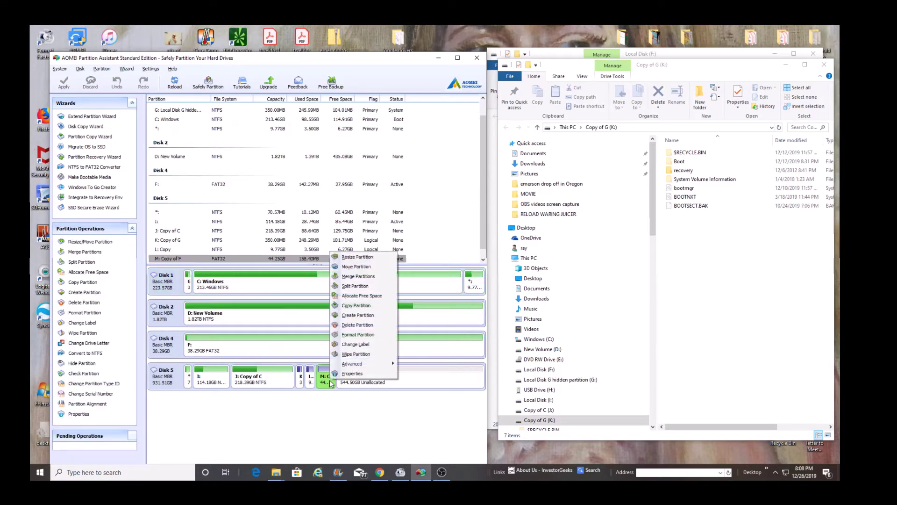
click(351, 373)
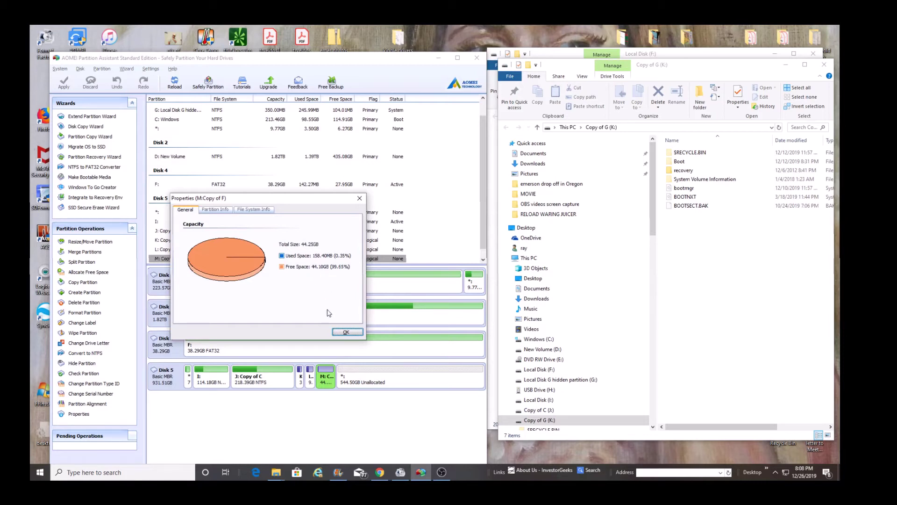
click(346, 332)
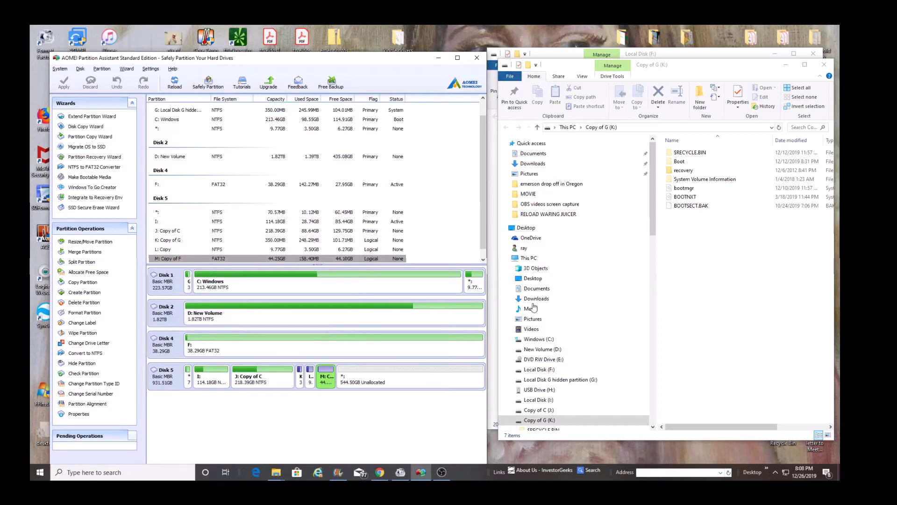
scroll(560, 415, down, 1)
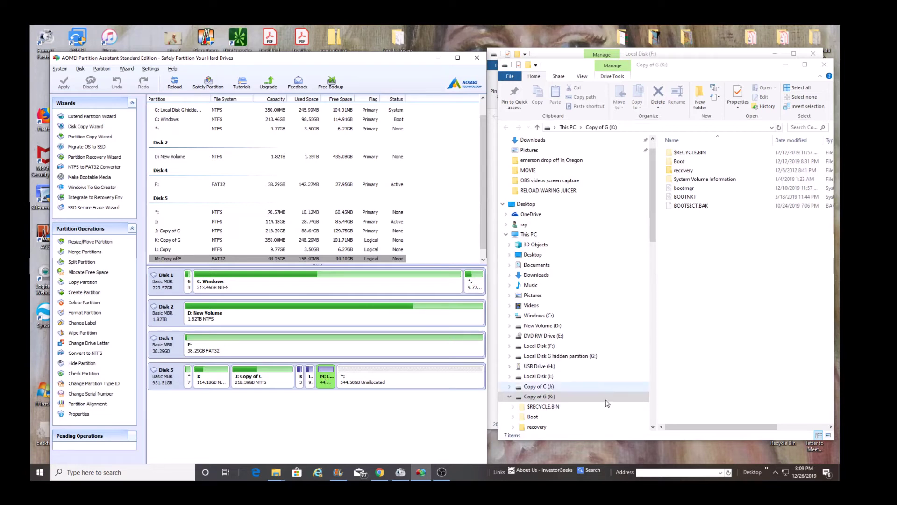
Open Copy of F (M:) to view its 20 items, then open Local Disk (F:) to compare.
scroll(594, 388, down, 2)
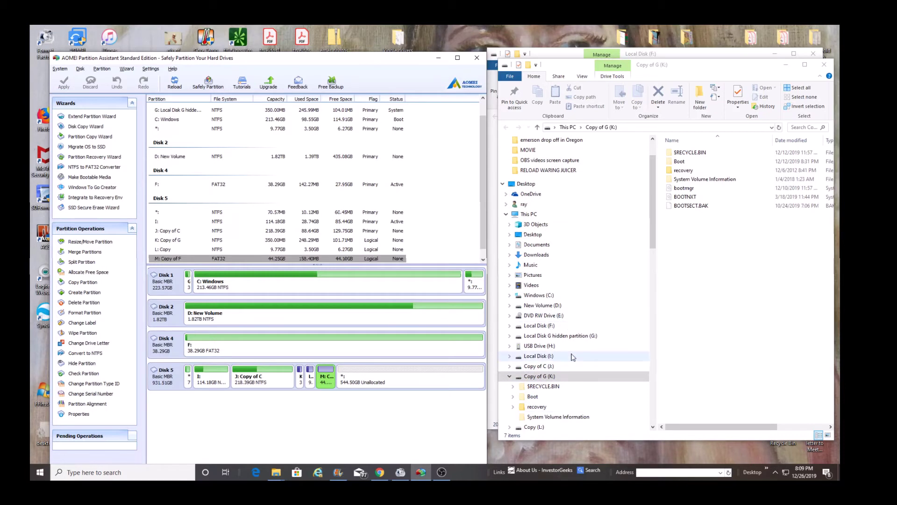
scroll(573, 357, down, 3)
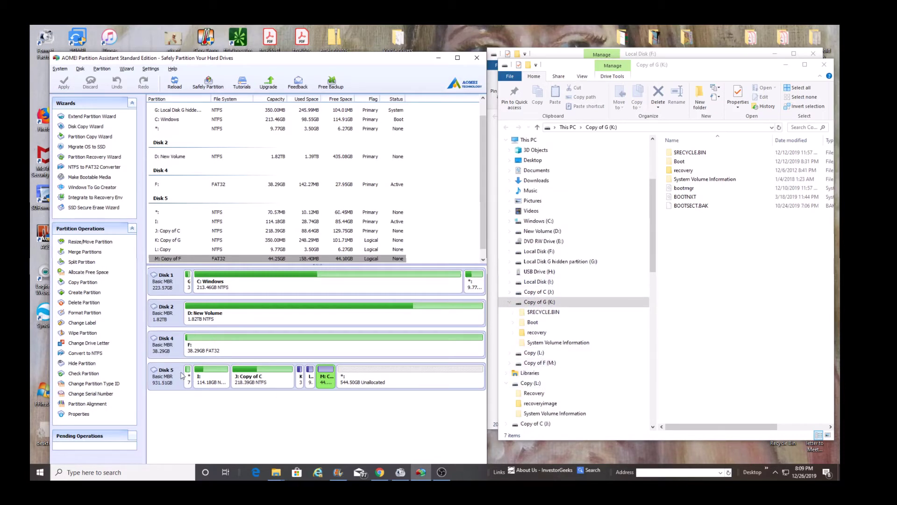
click(546, 364)
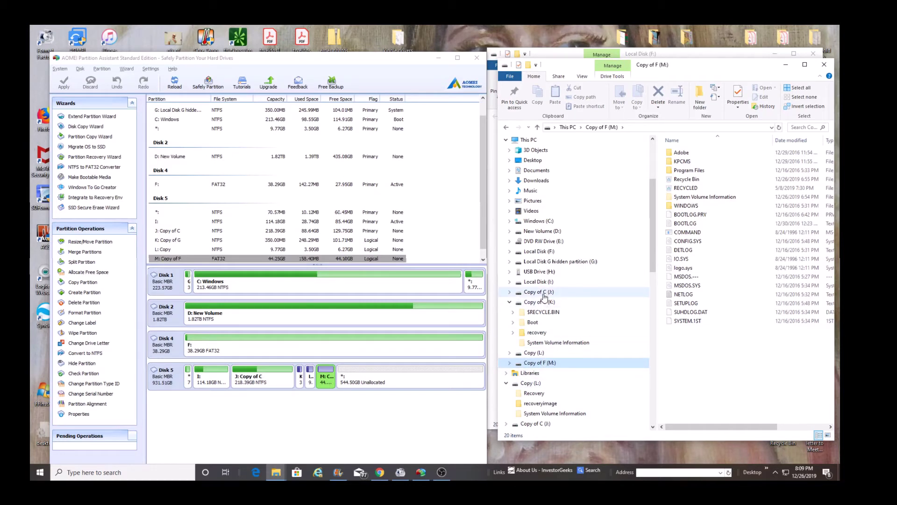
scroll(549, 287, down, 1)
scroll(549, 327, down, 3)
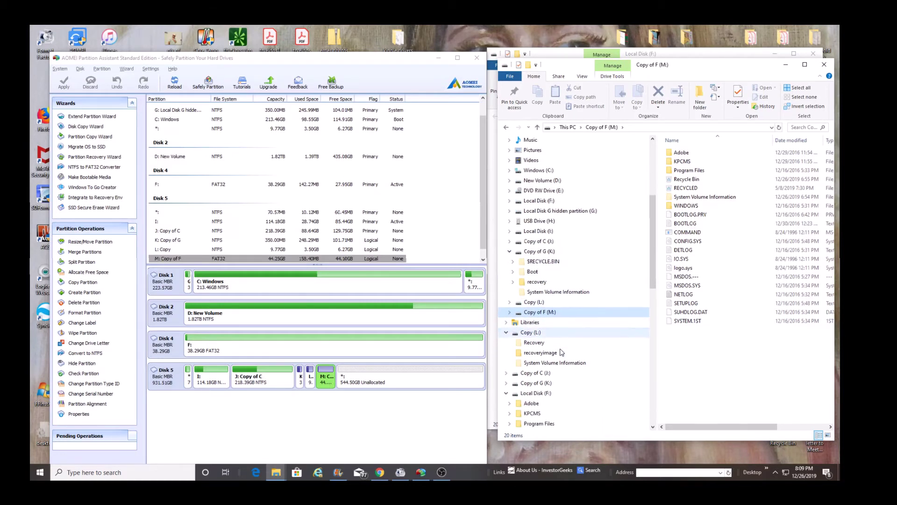
scroll(554, 374, down, 2)
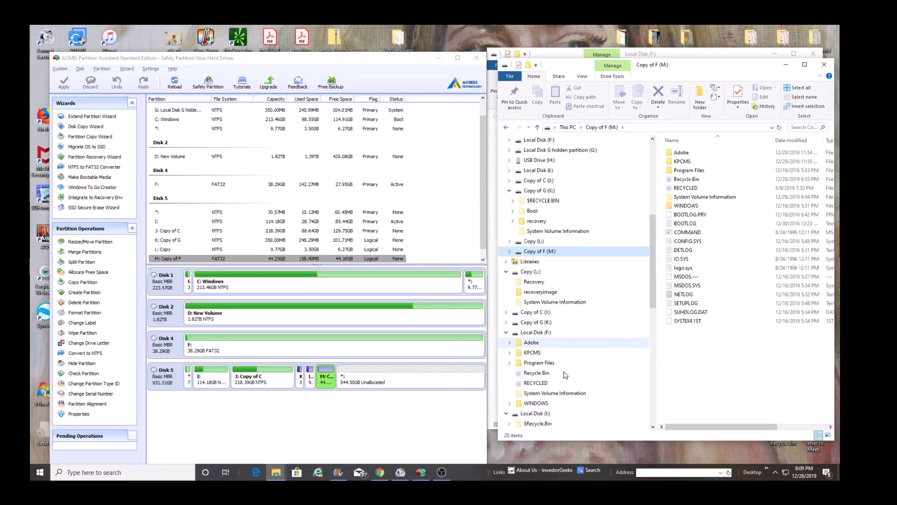
scroll(556, 355, down, 1)
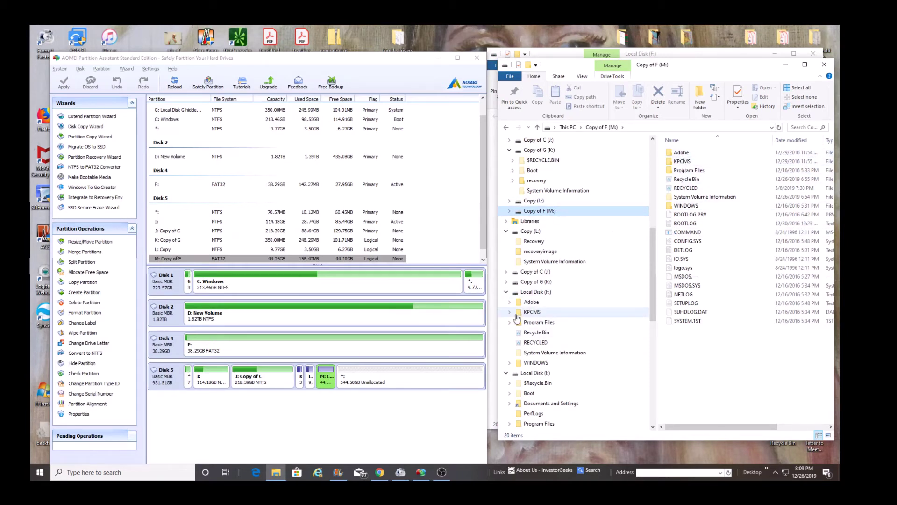
click(528, 294)
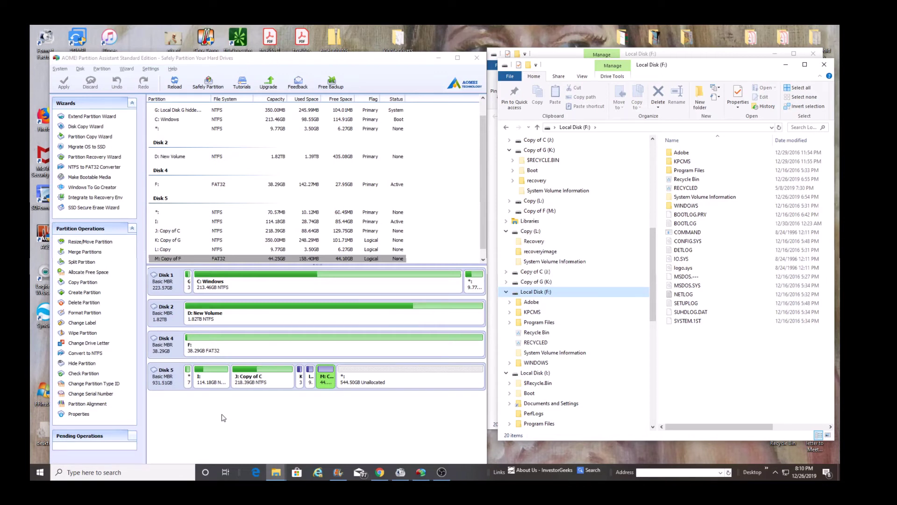
Reposition the AOMEI Partition Assistant window on the desktop.
drag(293, 60, 308, 49)
drag(304, 47, 303, 48)
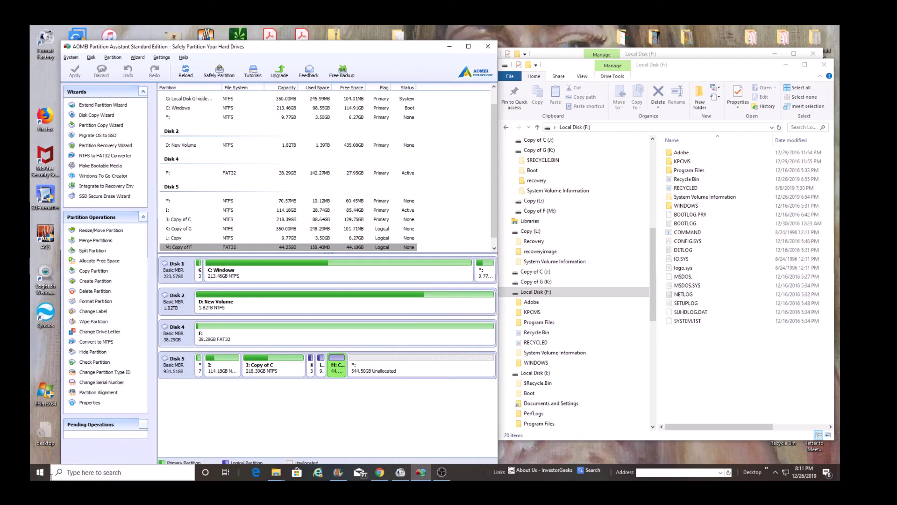
mouse_move(442, 476)
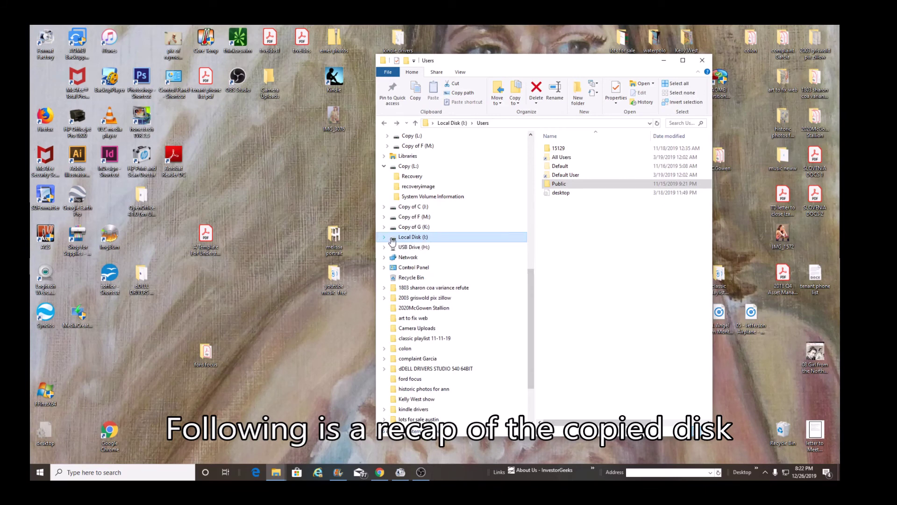
Open Copy of F (M:) from the navigation pane to list its 20 items.
scroll(420, 260, up, 1)
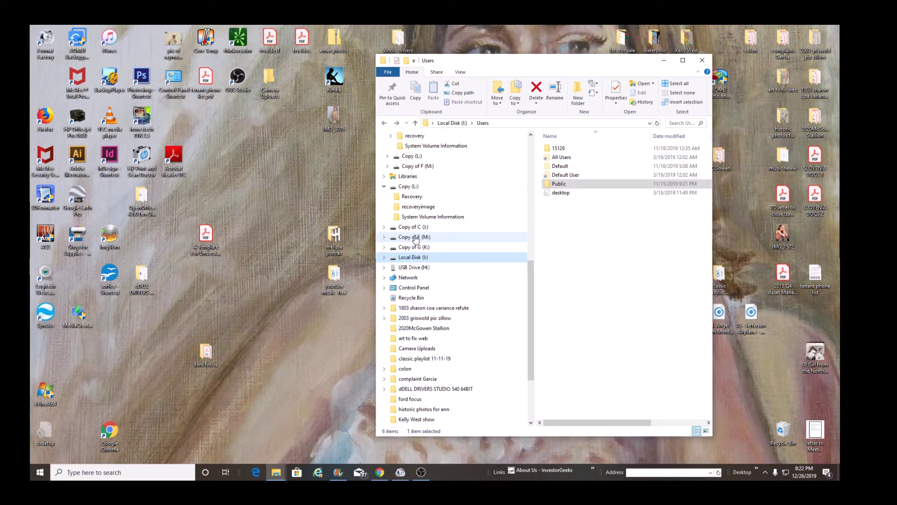
click(410, 238)
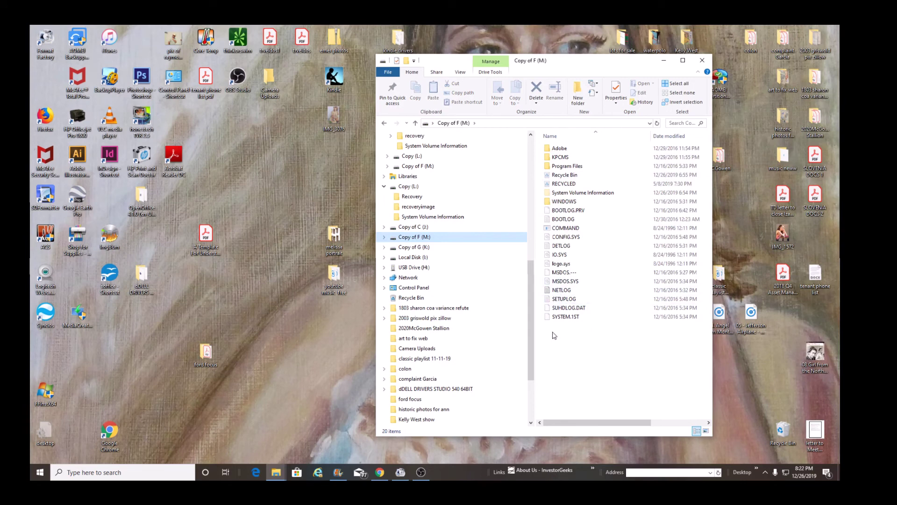
right_click(421, 237)
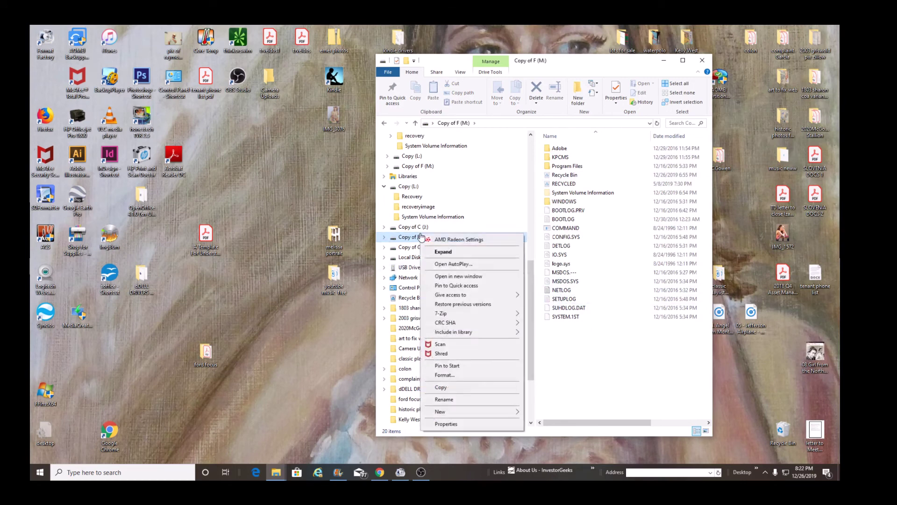
click(447, 424)
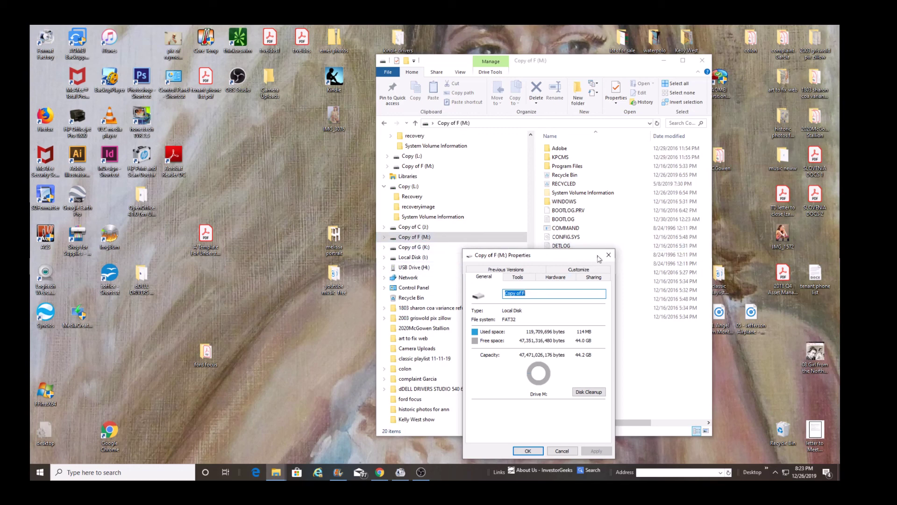
click(612, 256)
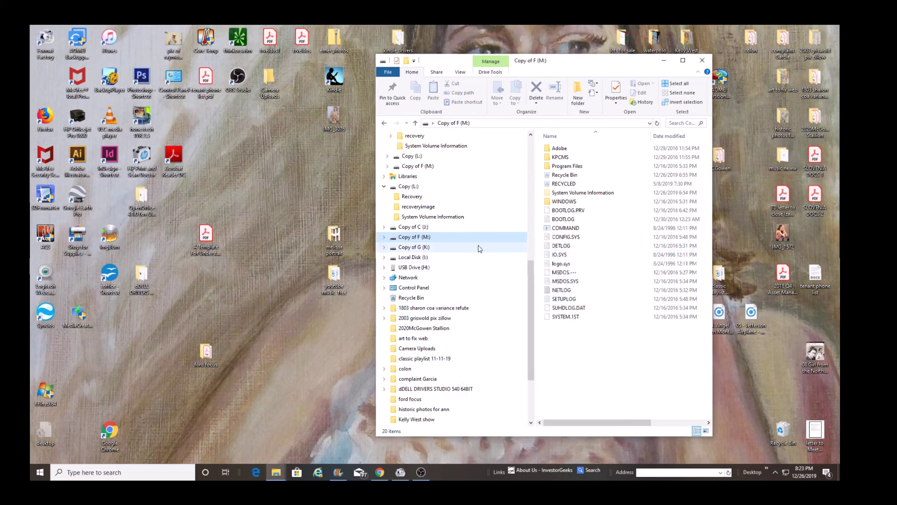
Browse the WINDOWS folder on Copy of F (M:) and scroll through its 144 items, such as COMMAND, CONFIG and SYSTEM.
click(384, 237)
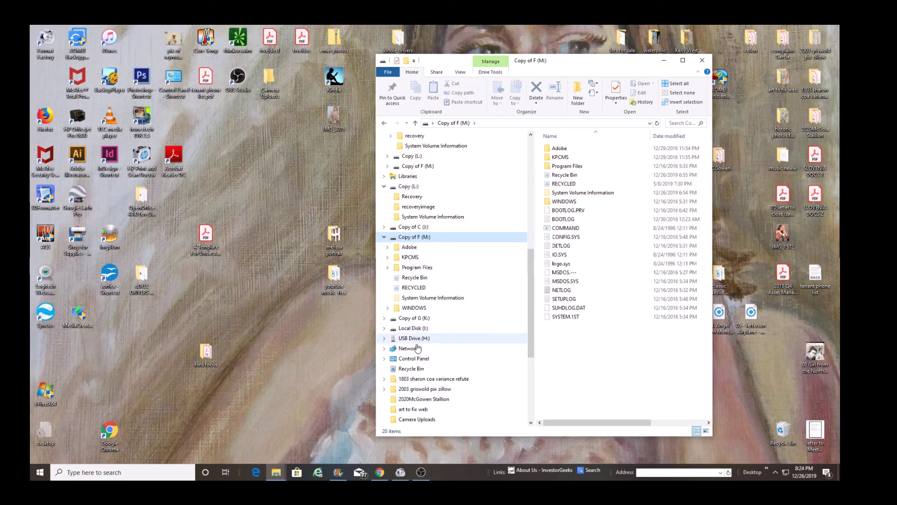
click(397, 309)
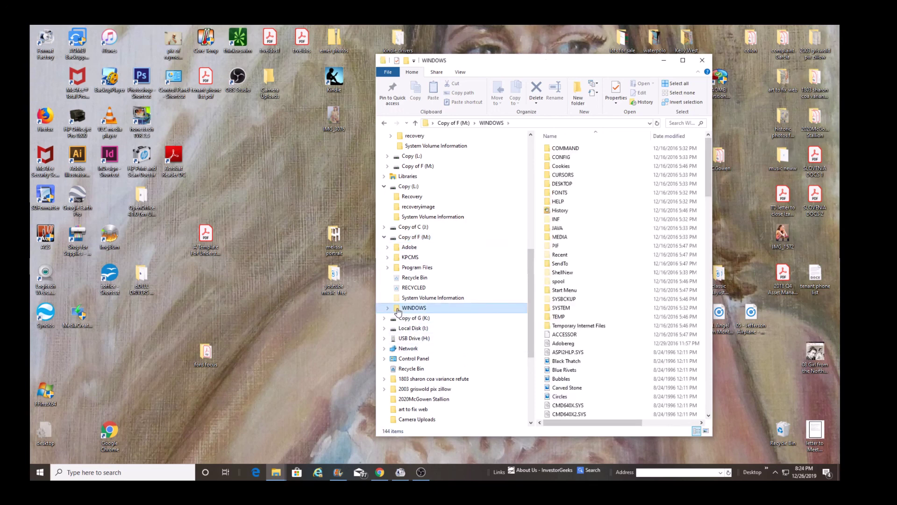
scroll(608, 262, down, 20)
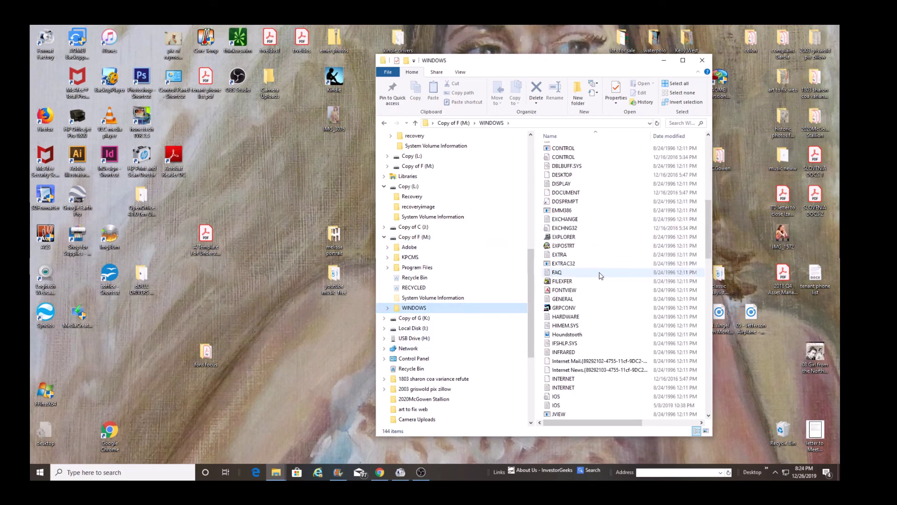
scroll(587, 386, down, 12)
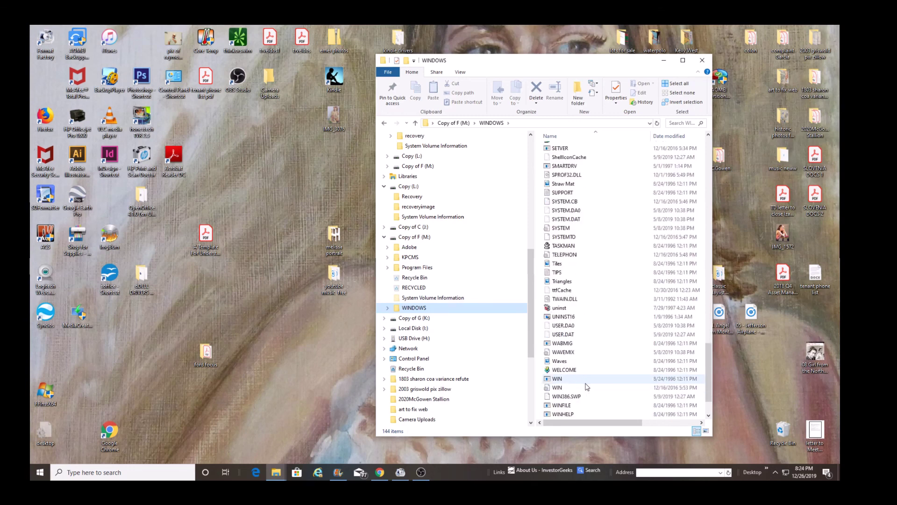
scroll(588, 386, up, 20)
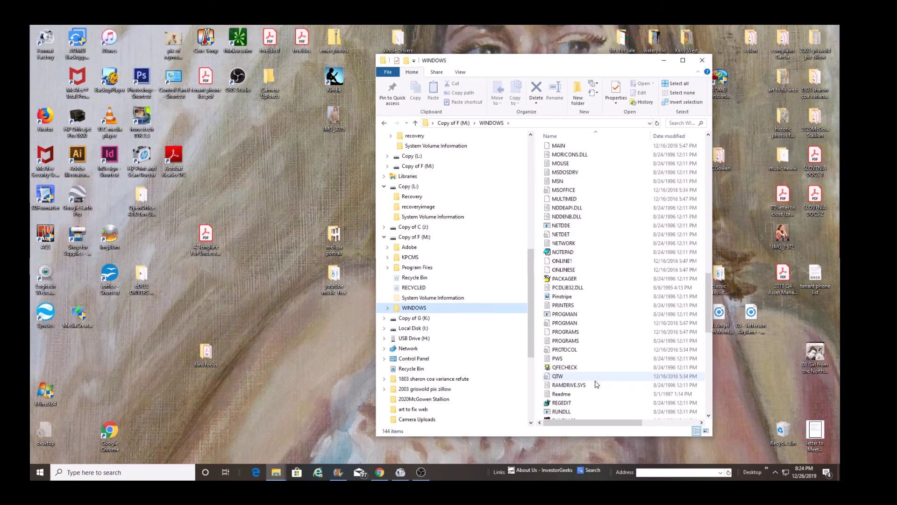
scroll(596, 384, up, 7)
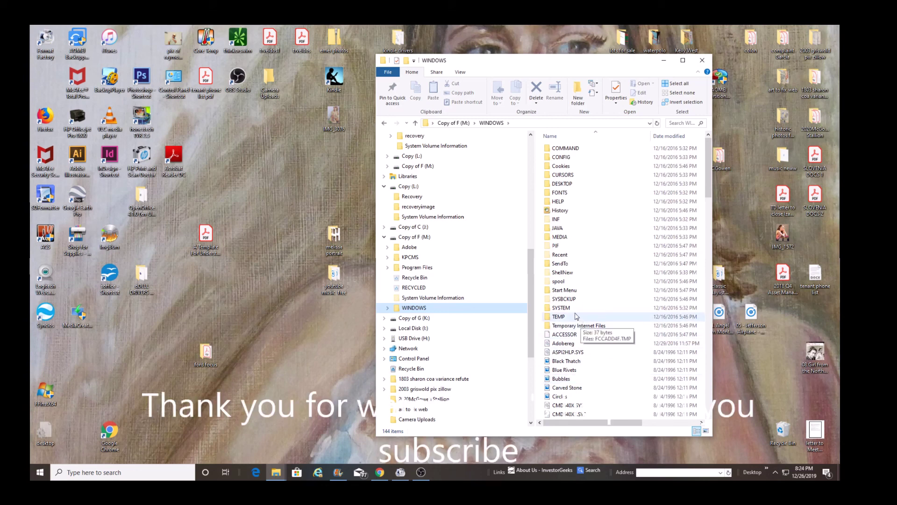
mouse_move(571, 312)
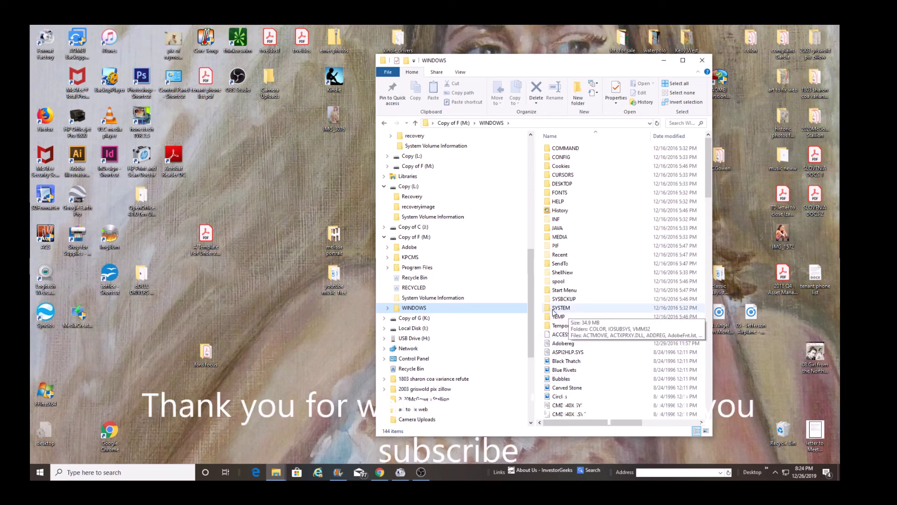